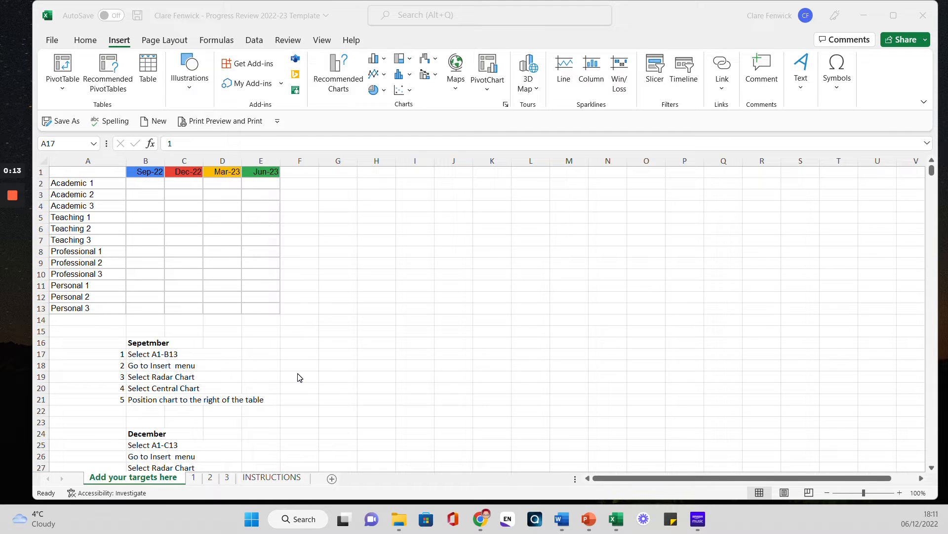
Review the INSTRUCTIONS sheet, then go to sheet 1 listing the twelve targets.
{"action": "left_click", "coordinate": [276, 482]}
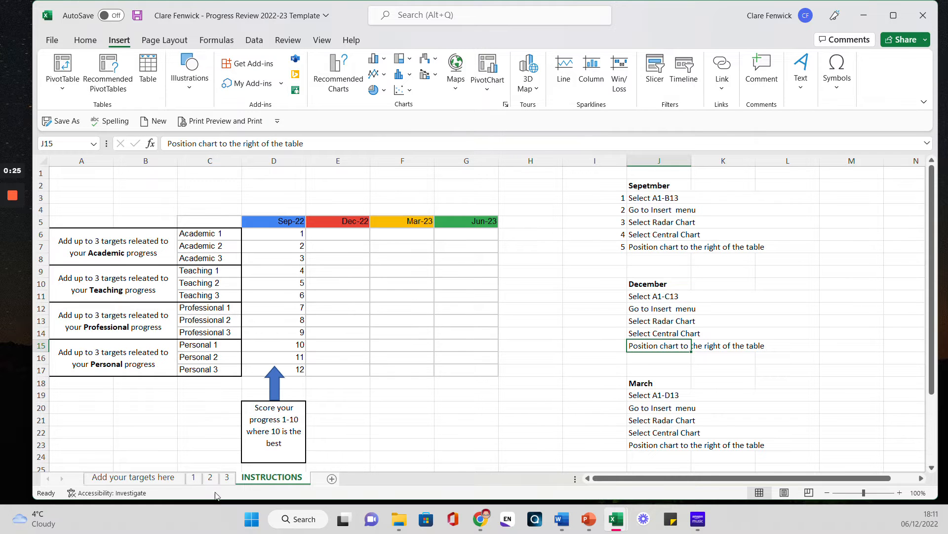
{"action": "left_click", "coordinate": [154, 478]}
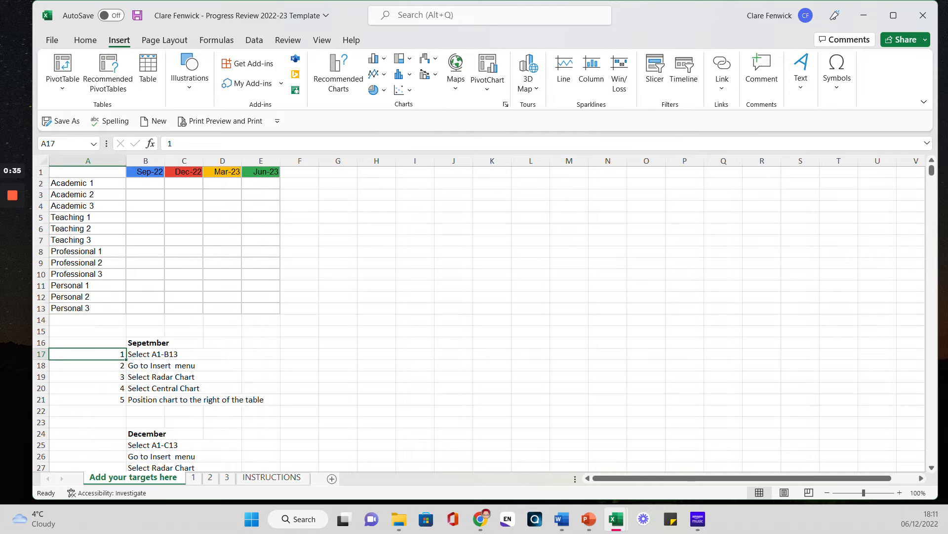
{"action": "left_click", "coordinate": [269, 478]}
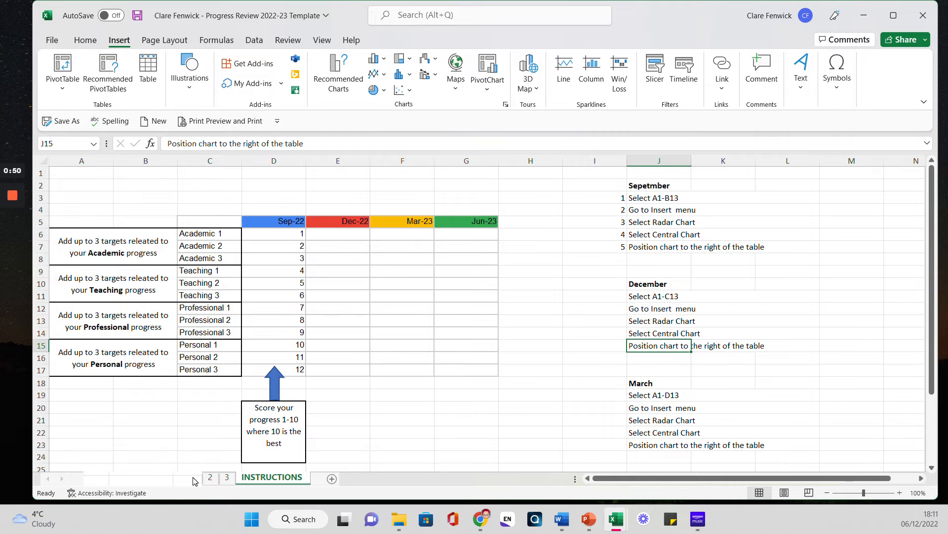
{"action": "left_click", "coordinate": [173, 478]}
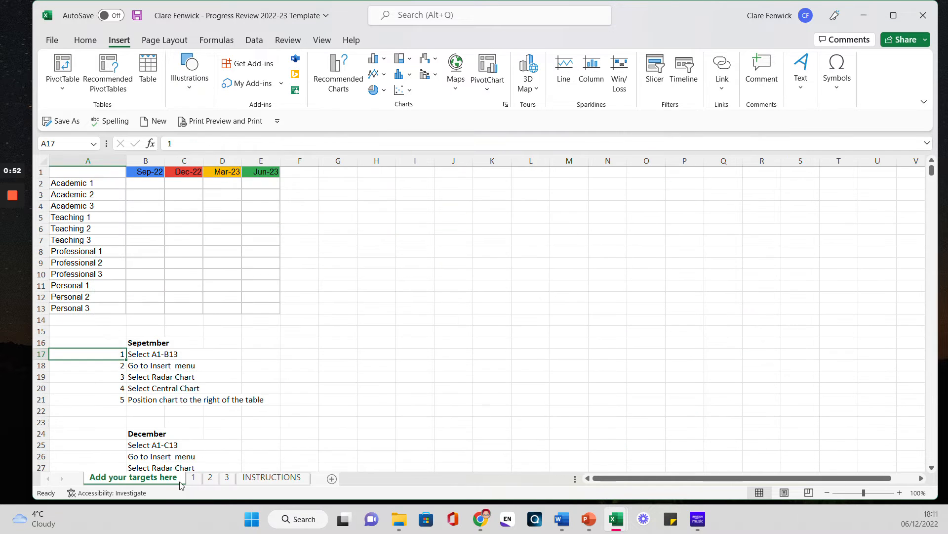
{"action": "left_click", "coordinate": [193, 478]}
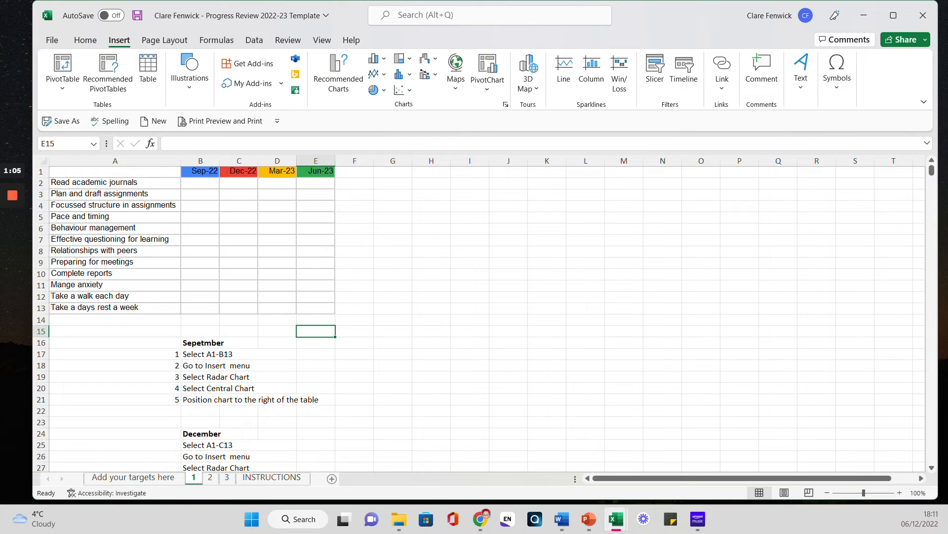
{"action": "left_click_drag", "start_coordinate": [115, 216], "coordinate": [115, 307]}
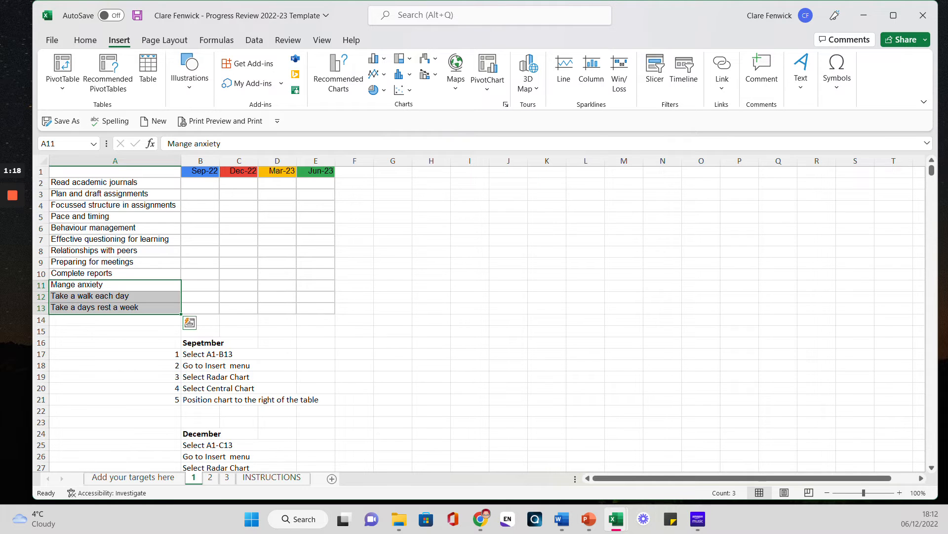
{"action": "left_click_drag", "start_coordinate": [116, 183], "coordinate": [115, 307]}
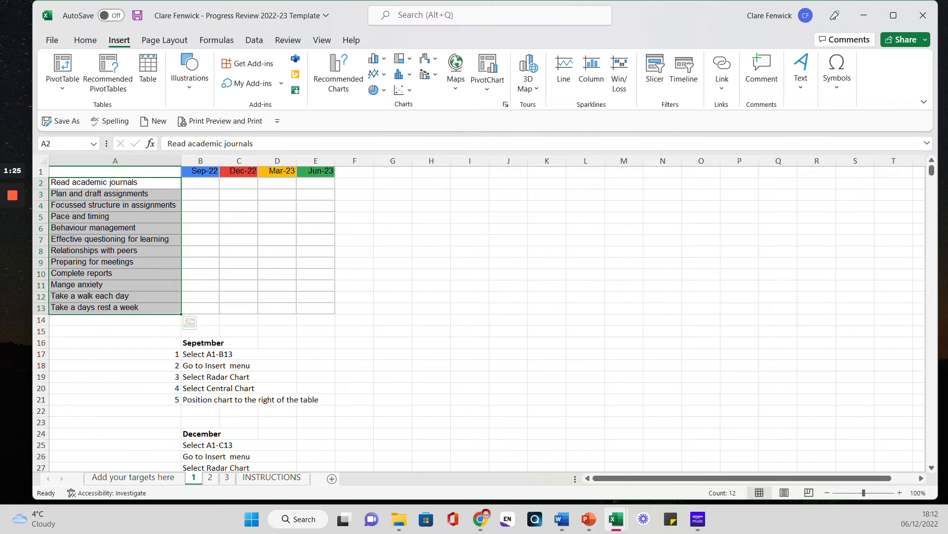
{"action": "left_click", "coordinate": [200, 183]}
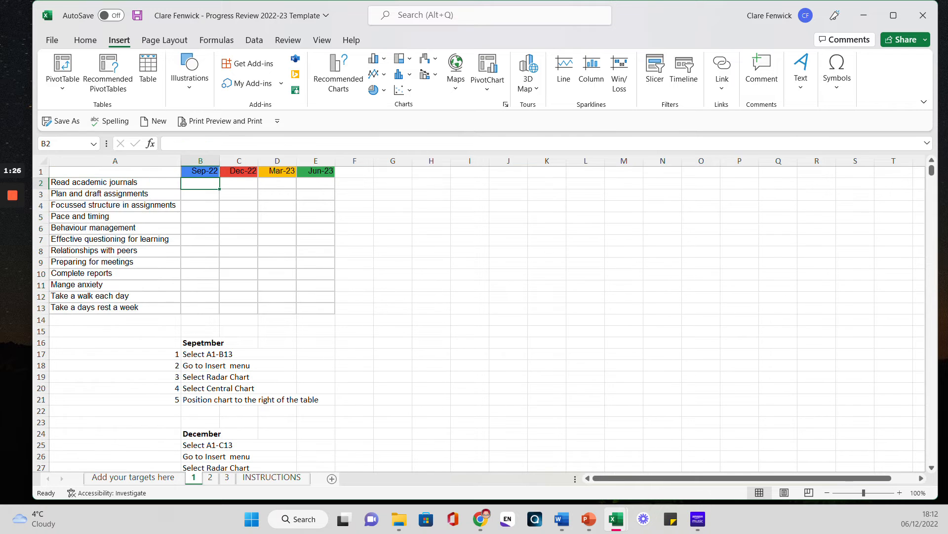
On sheet 2, correct cell A11 from 'Mange anxiety' to 'Manage anxiety'.
{"action": "left_click", "coordinate": [211, 478]}
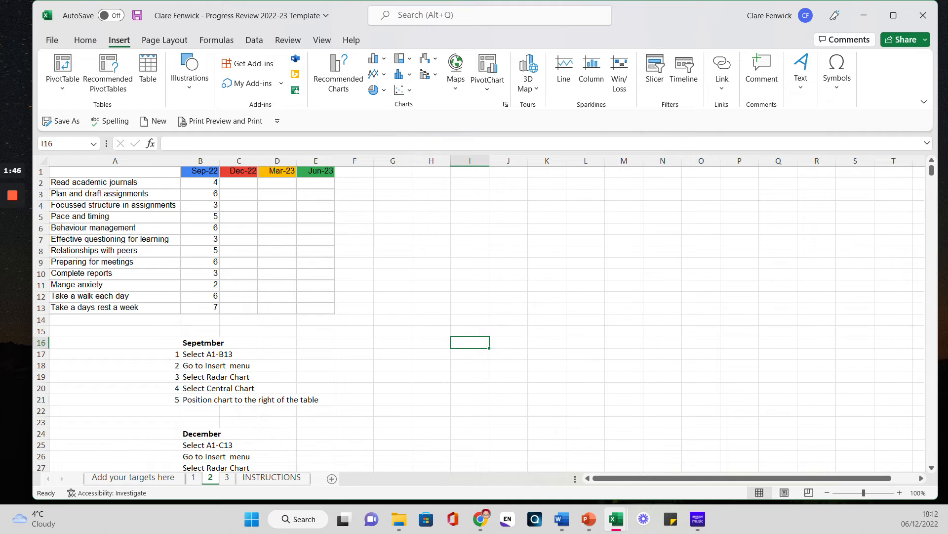
{"action": "left_click", "coordinate": [114, 285]}
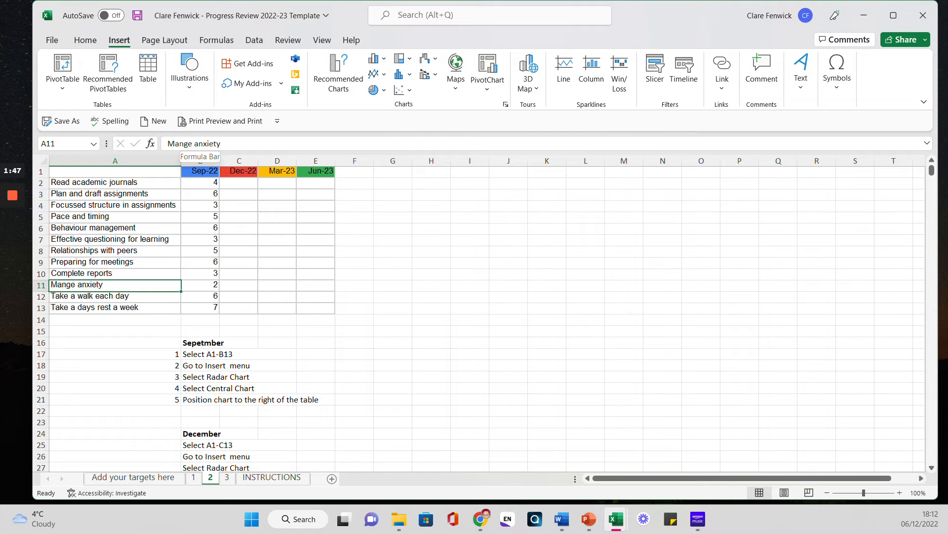
{"action": "left_click", "coordinate": [182, 143]}
{"action": "type", "text": "a"}
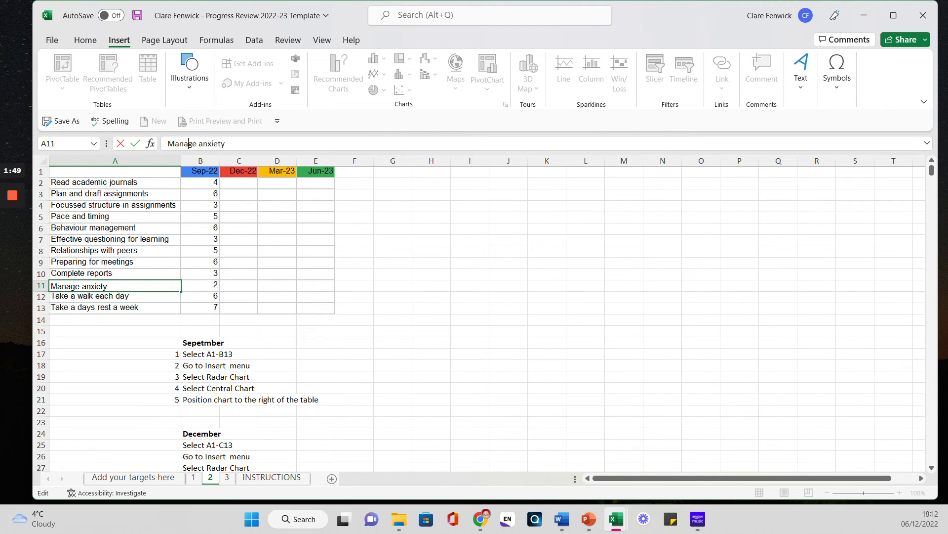
{"action": "left_click", "coordinate": [354, 343]}
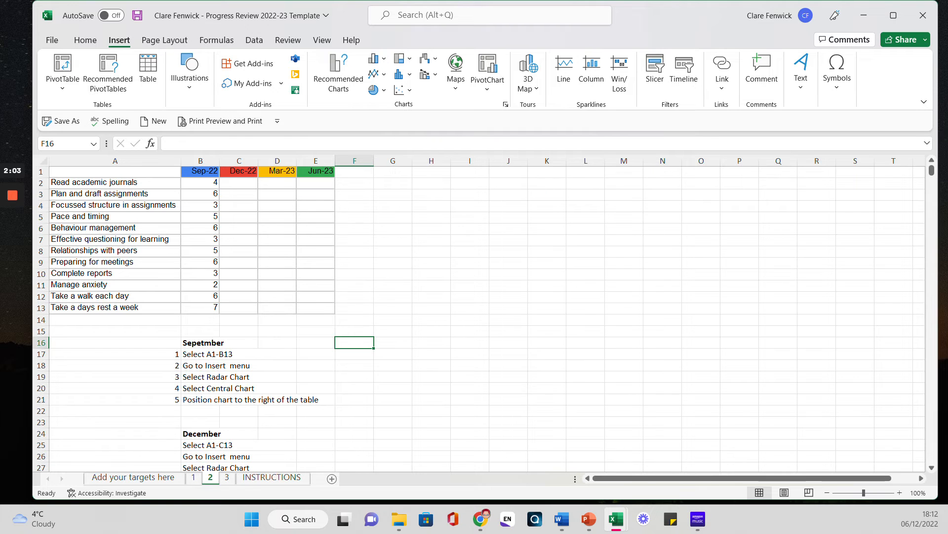
Check the last target in A13 and the September instructions, ending at cell A1.
{"action": "left_click", "coordinate": [115, 308]}
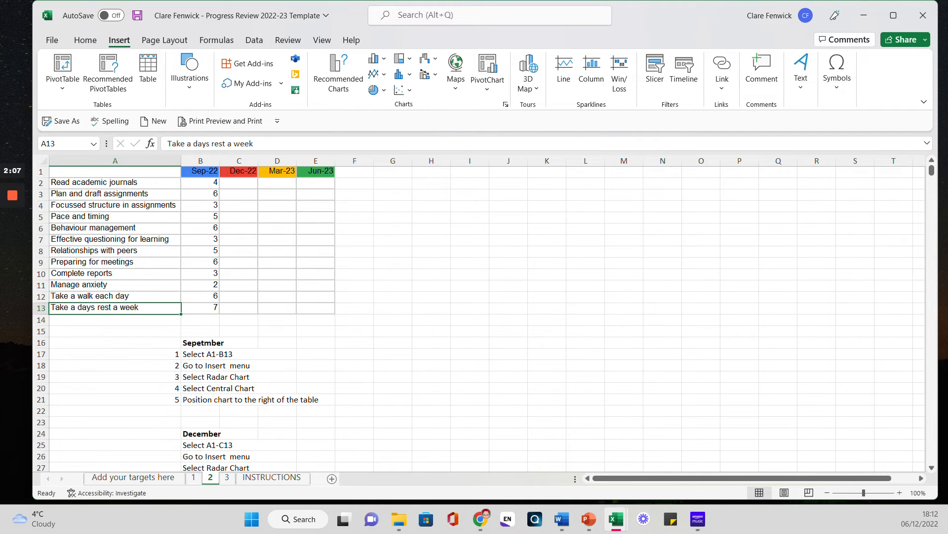
{"action": "left_click_drag", "start_coordinate": [202, 343], "coordinate": [296, 400]}
{"action": "left_click", "coordinate": [115, 171]}
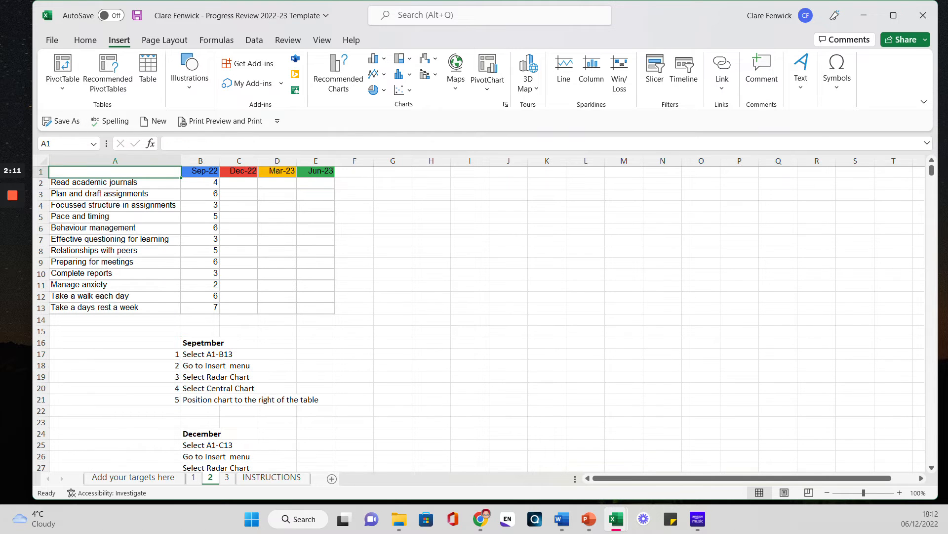
Insert a radar chart from A1:B13, plotting the twelve targets' Sep-22 scores.
{"action": "left_click_drag", "start_coordinate": [115, 171], "coordinate": [217, 311]}
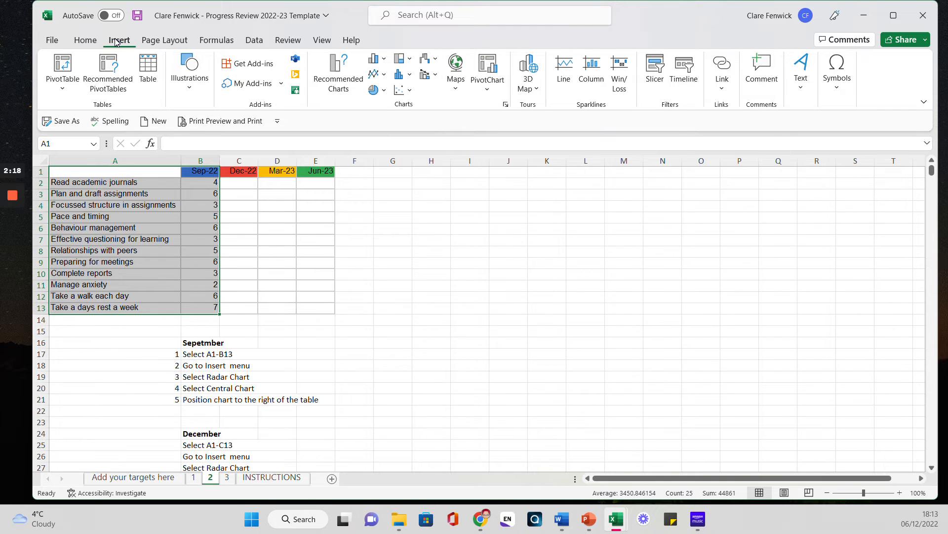
{"action": "left_click", "coordinate": [506, 106]}
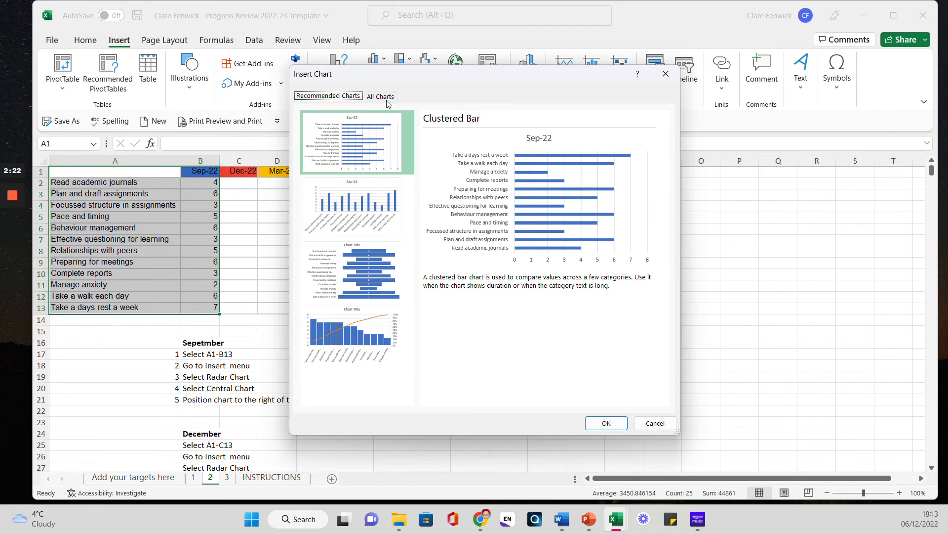
{"action": "left_click", "coordinate": [385, 98]}
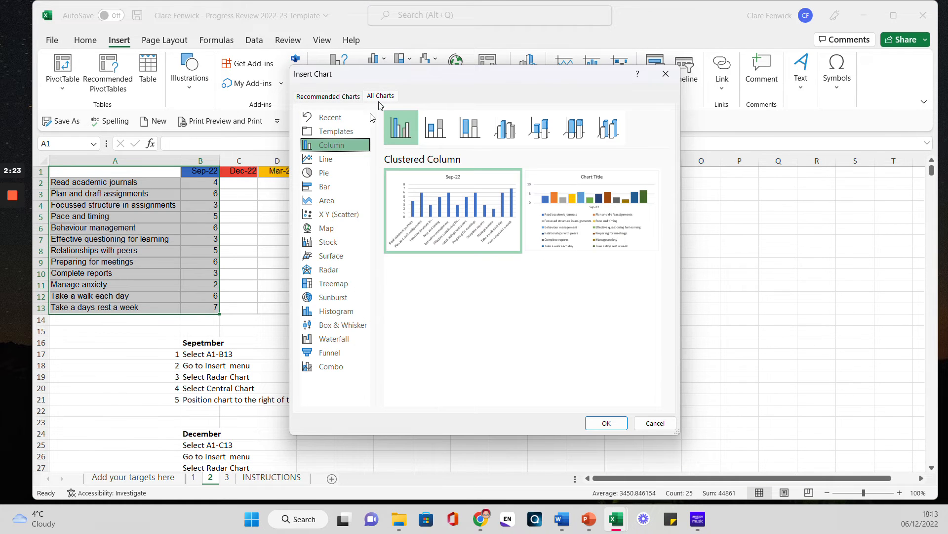
{"action": "left_click", "coordinate": [343, 271]}
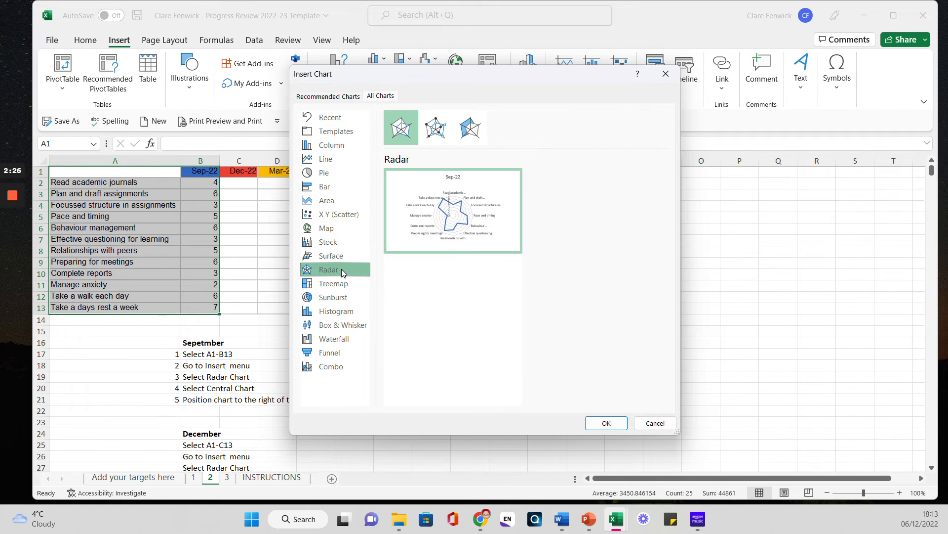
{"action": "mouse_move", "coordinate": [413, 222]}
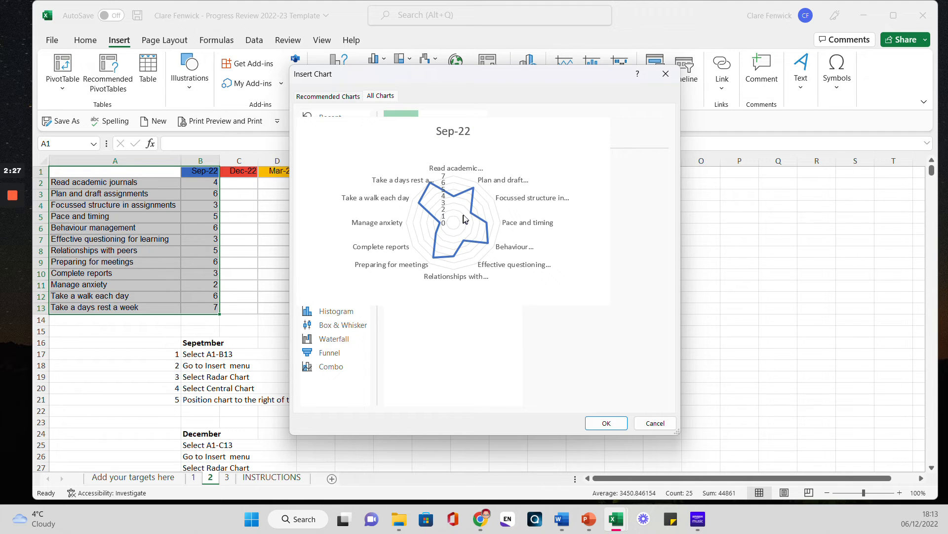
{"action": "left_click", "coordinate": [606, 424]}
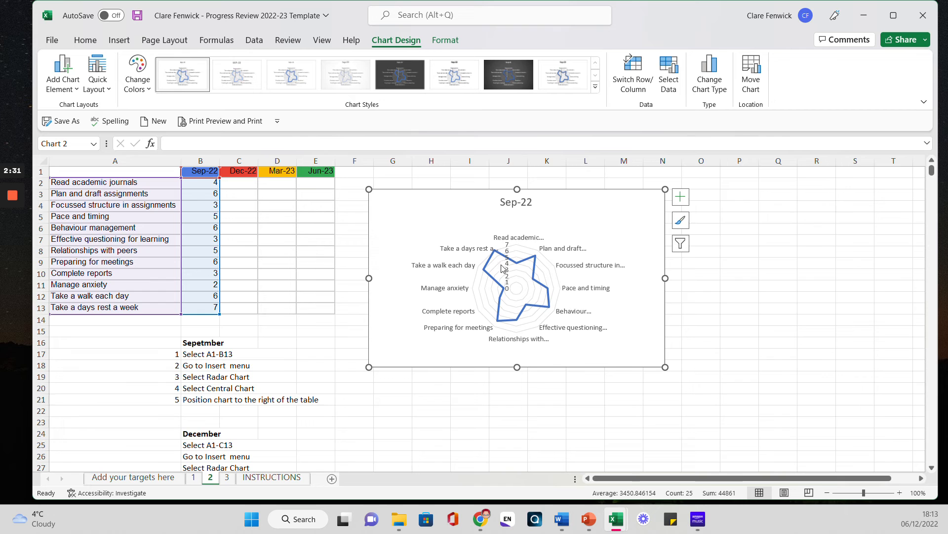
Enlarge the Sep-22 radar chart so all target labels fit, then switch to sheet 3.
{"action": "left_click_drag", "start_coordinate": [666, 367], "coordinate": [756, 435]}
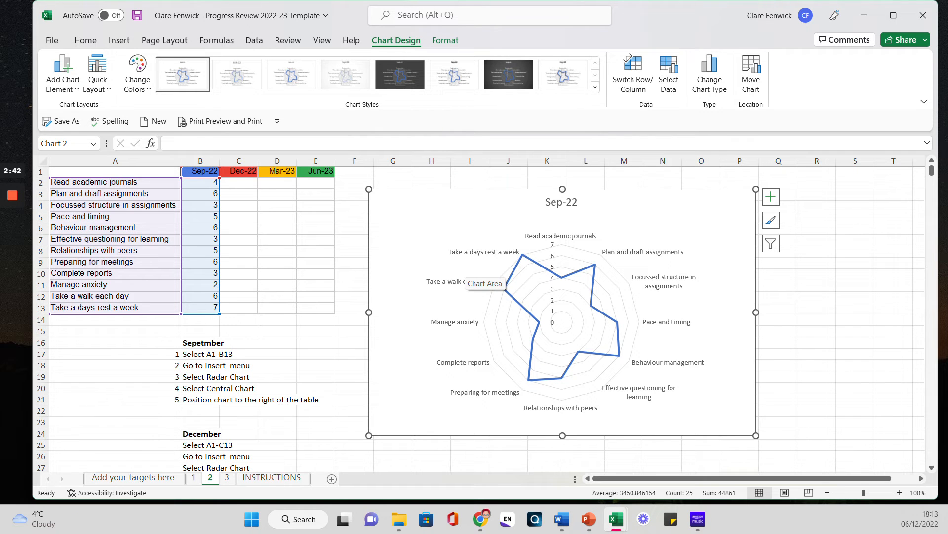
{"action": "left_click", "coordinate": [228, 477]}
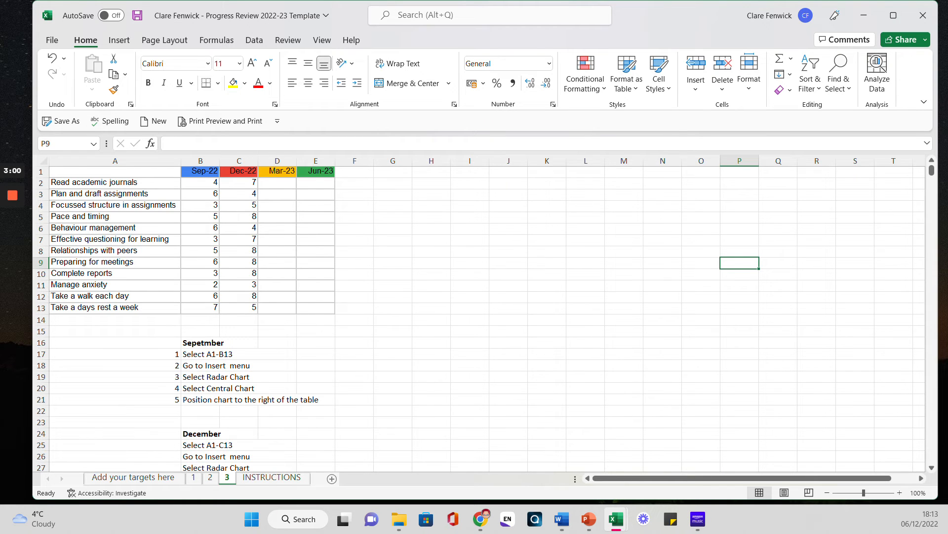
Select A1:C13, covering the target names plus Sep-22 and Dec-22 scores.
{"action": "left_click_drag", "start_coordinate": [239, 182], "coordinate": [239, 307]}
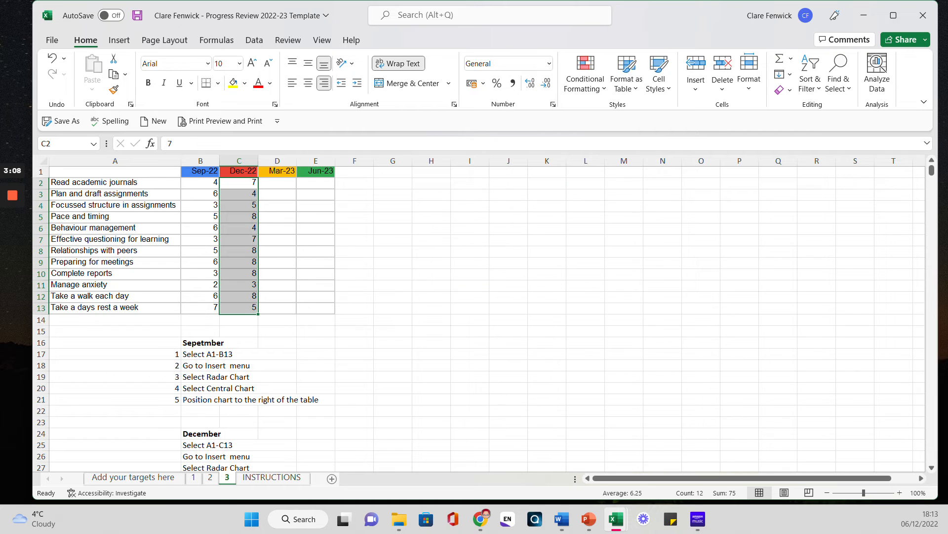
{"action": "left_click", "coordinate": [509, 275]}
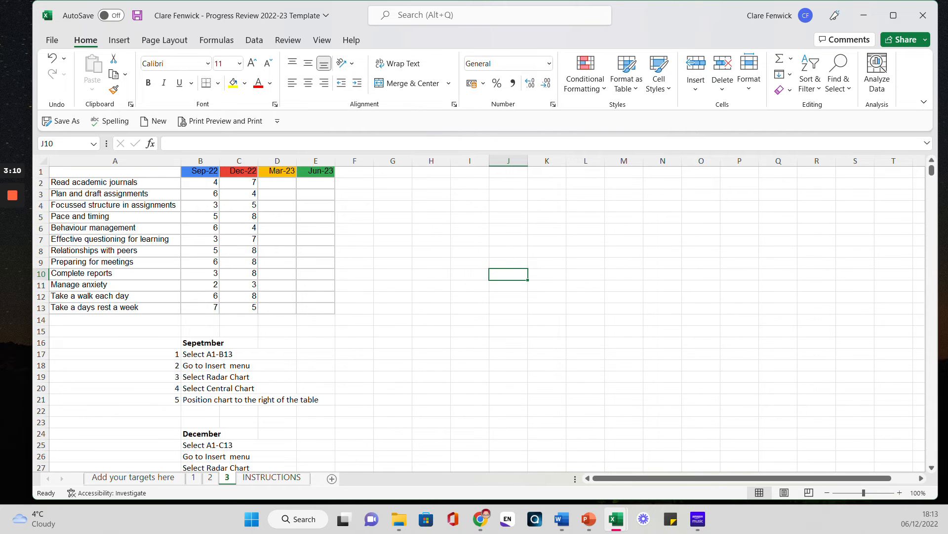
{"action": "left_click_drag", "start_coordinate": [115, 171], "coordinate": [242, 306]}
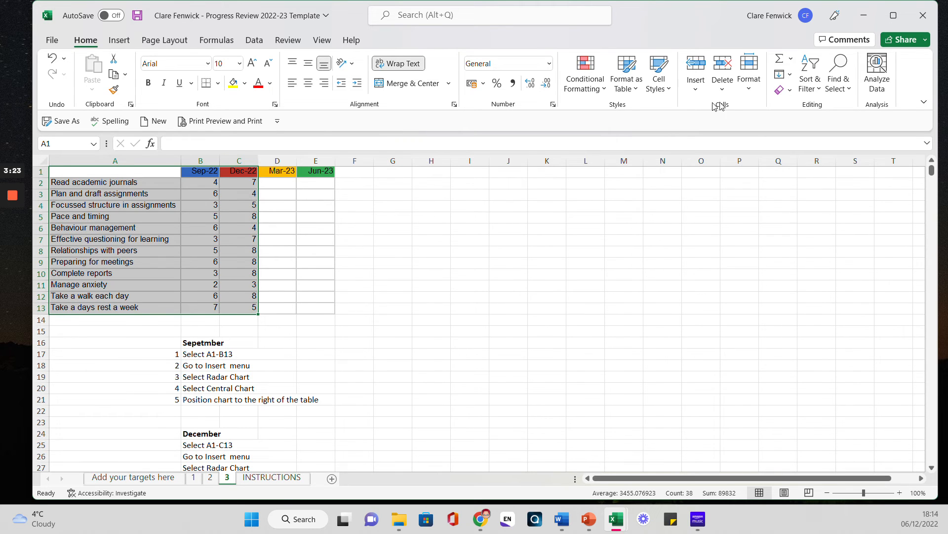
Insert a Sep-22 vs Dec-22 radar chart, then move and enlarge it right of the table.
{"action": "left_click", "coordinate": [118, 40]}
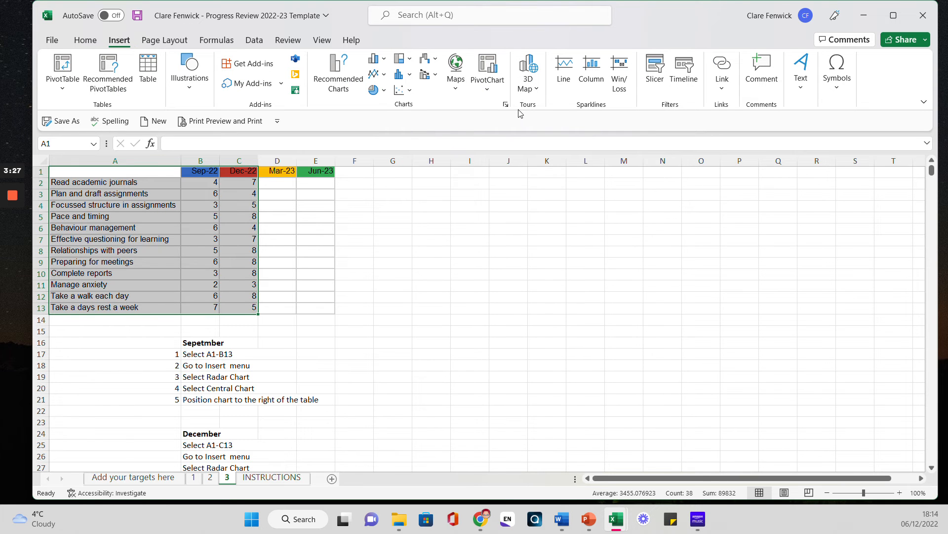
{"action": "left_click", "coordinate": [506, 104]}
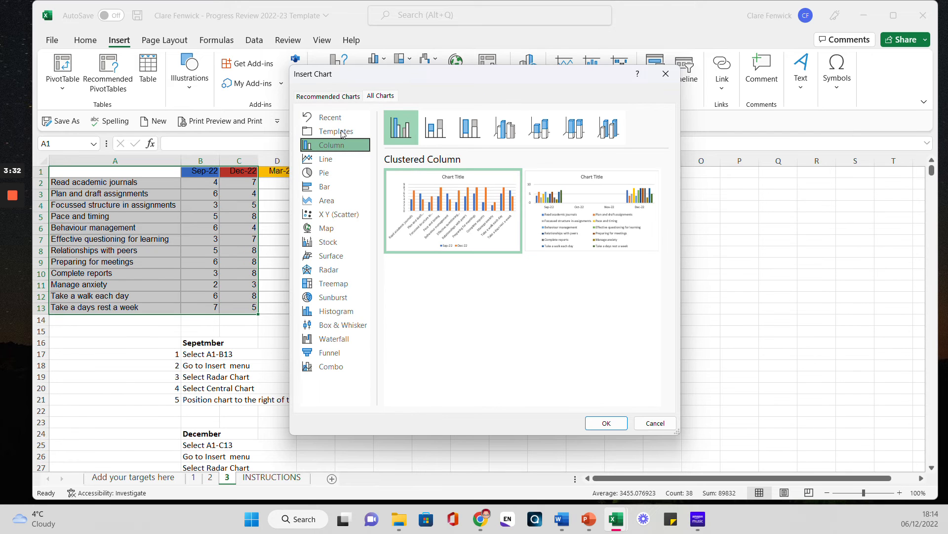
{"action": "left_click", "coordinate": [324, 272]}
{"action": "mouse_move", "coordinate": [520, 212]}
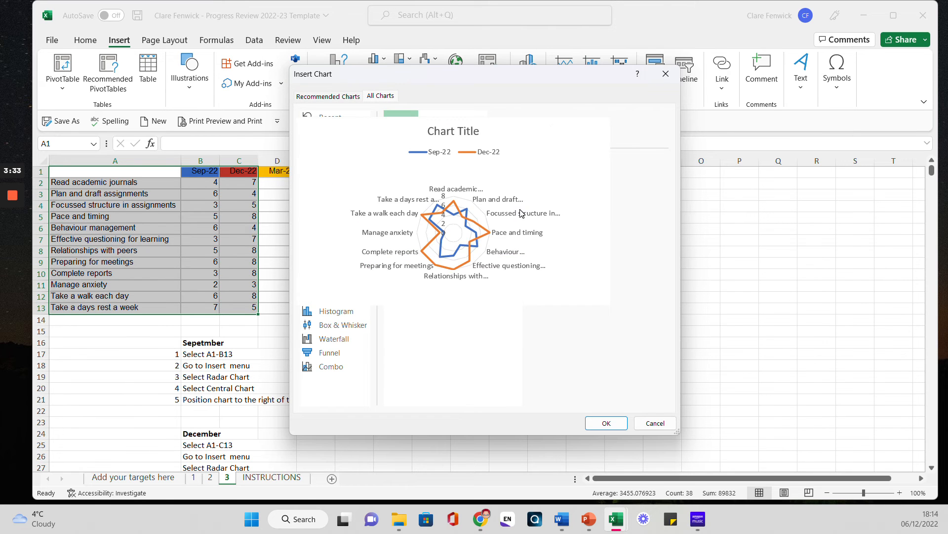
{"action": "left_click", "coordinate": [605, 423]}
{"action": "left_click_drag", "start_coordinate": [524, 277], "coordinate": [573, 241]}
{"action": "left_click_drag", "start_coordinate": [686, 371], "coordinate": [743, 448]}
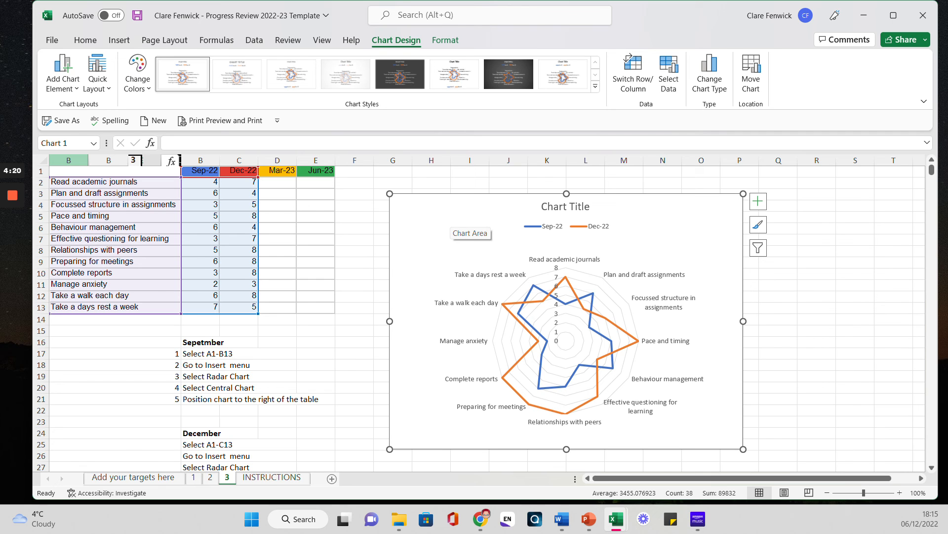
On the 'Add your targets here' sheet, select target names A1:A13 and empty score ranges B2:B13, C2:C13, D2:D13.
{"action": "left_click", "coordinate": [149, 483]}
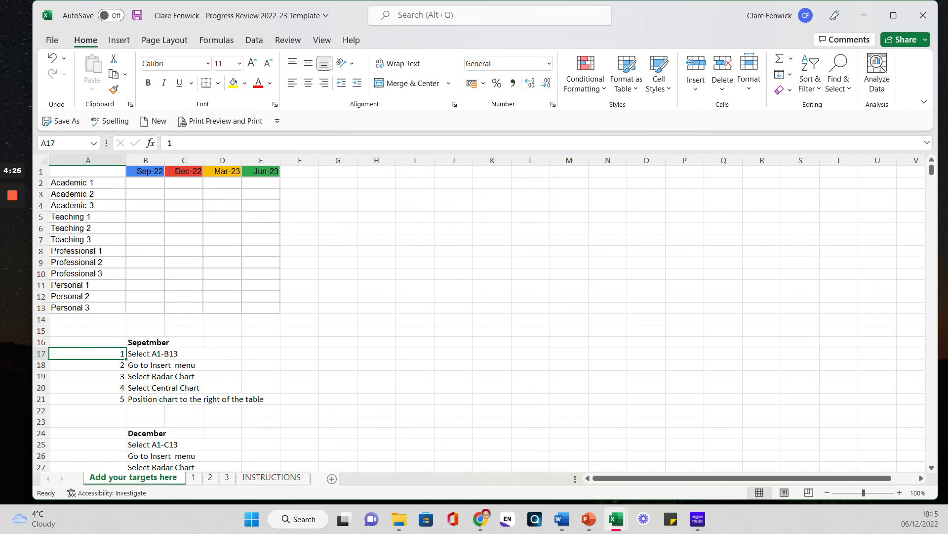
{"action": "left_click_drag", "start_coordinate": [88, 171], "coordinate": [145, 307]}
{"action": "left_click", "coordinate": [88, 171]}
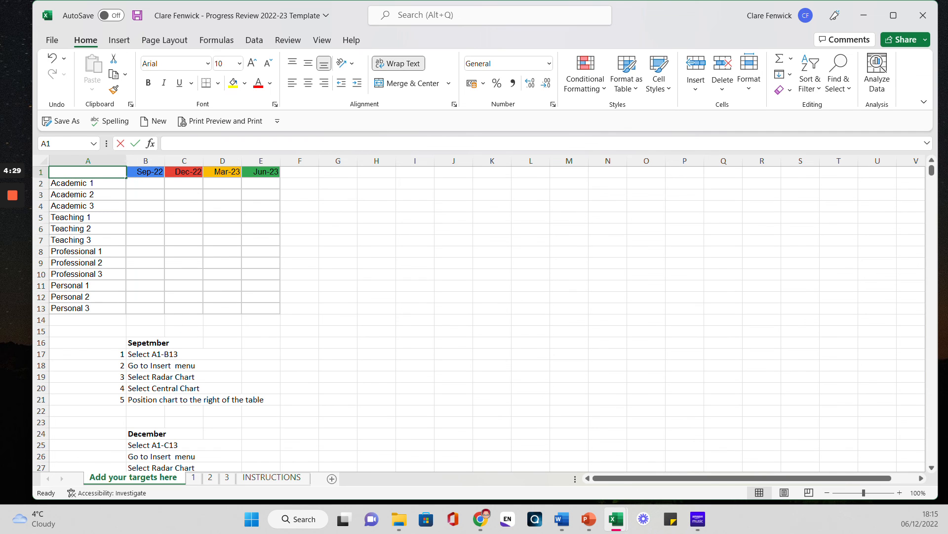
{"action": "left_click_drag", "start_coordinate": [88, 307], "coordinate": [88, 171]}
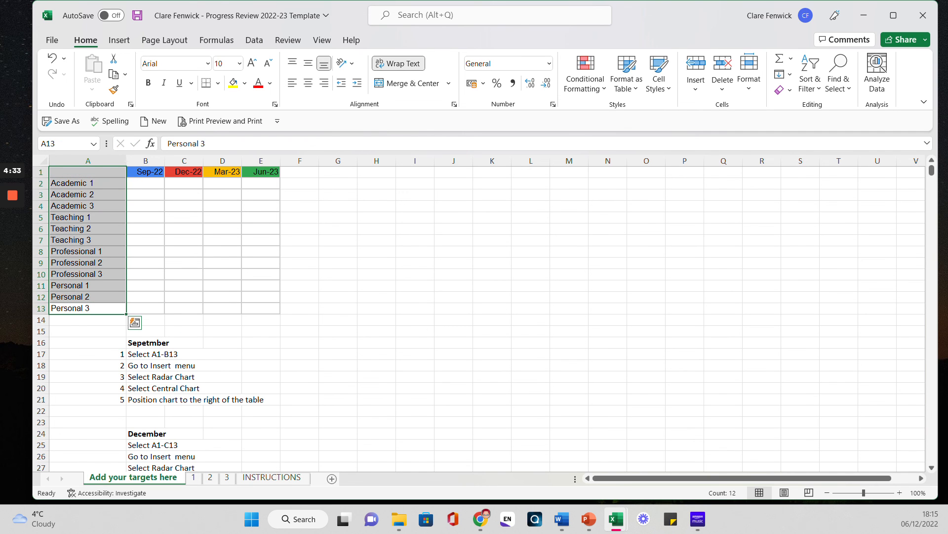
{"action": "left_click_drag", "start_coordinate": [145, 183], "coordinate": [145, 308]}
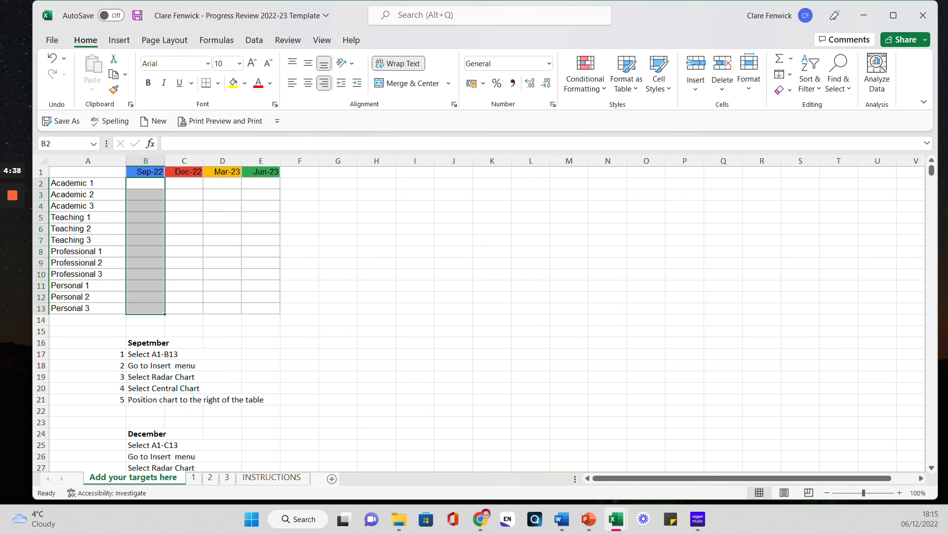
{"action": "left_click_drag", "start_coordinate": [184, 183], "coordinate": [184, 307]}
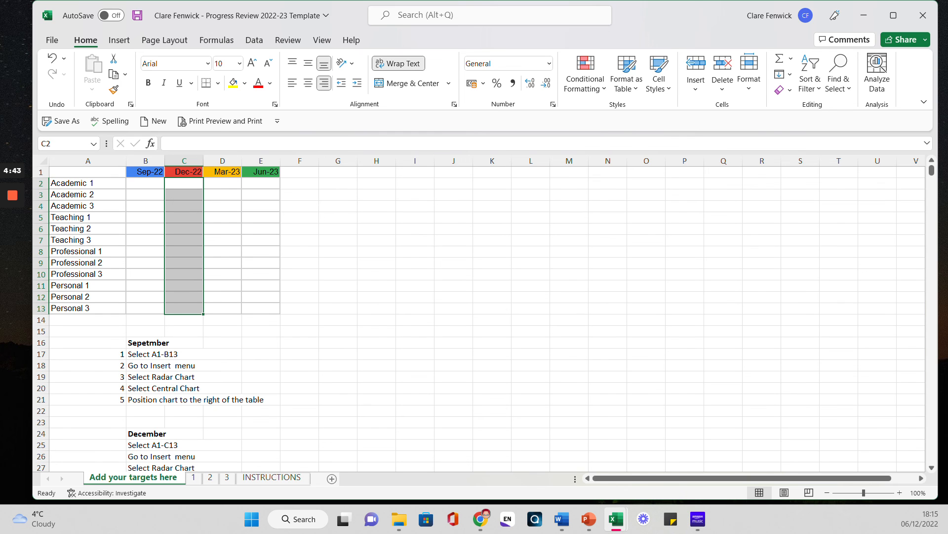
{"action": "left_click_drag", "start_coordinate": [222, 182], "coordinate": [222, 307]}
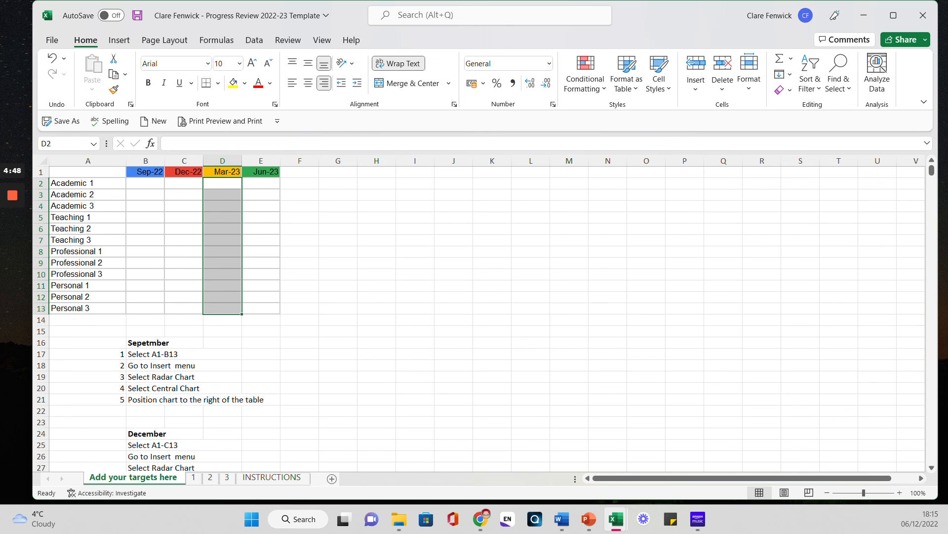